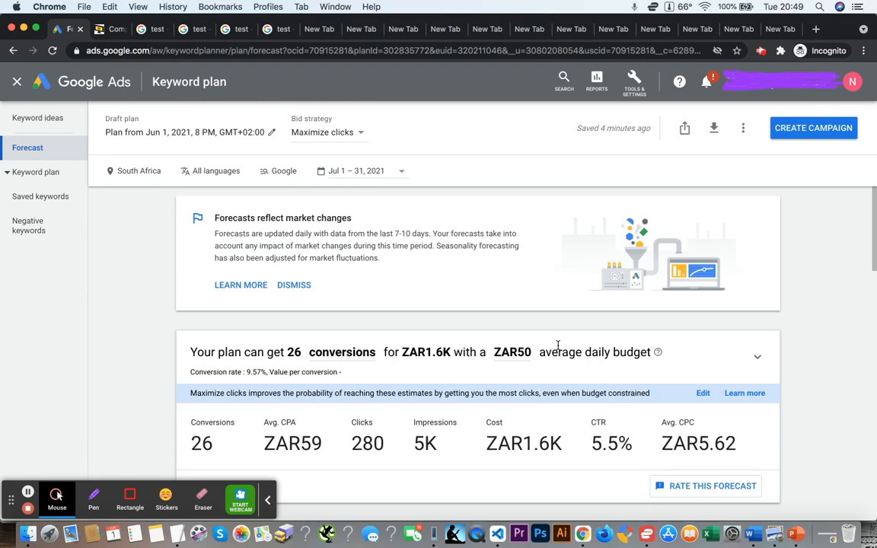
Add the keyword "computer repairs cape town" to Ad group 1 of the keyword plan and save it
{"action": "scroll", "coordinate": [558, 347], "scroll_direction": "down", "scroll_amount": 5}
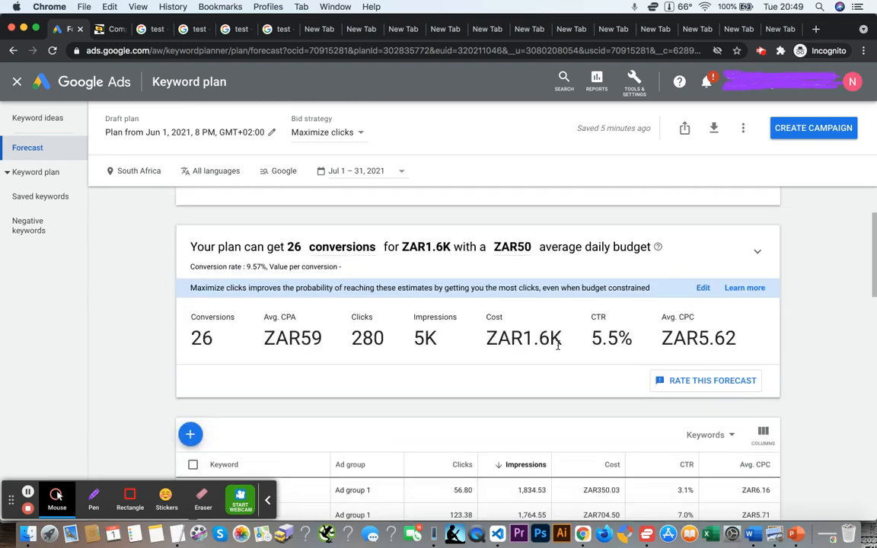
{"action": "scroll", "coordinate": [558, 350], "scroll_direction": "up", "scroll_amount": 2}
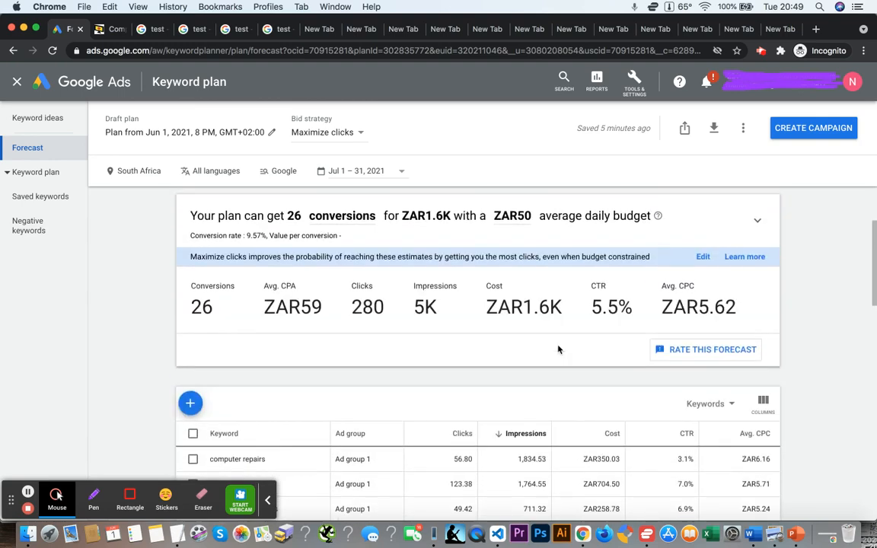
{"action": "scroll", "coordinate": [558, 349], "scroll_direction": "down", "scroll_amount": 2}
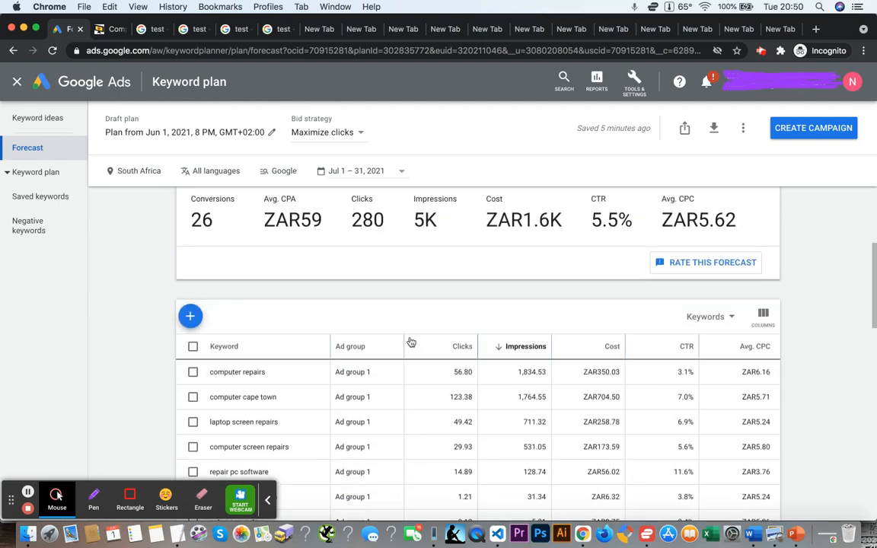
{"action": "left_click", "coordinate": [190, 316]}
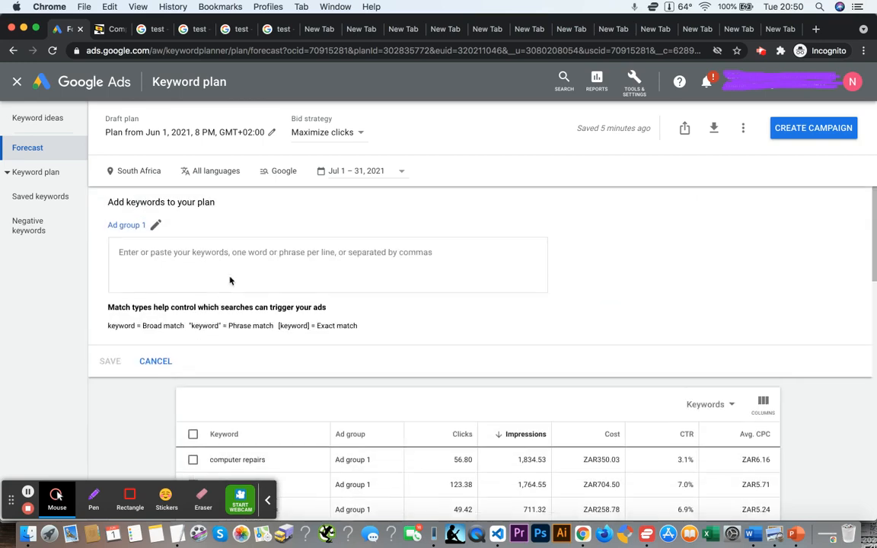
{"action": "type", "text": "c"}
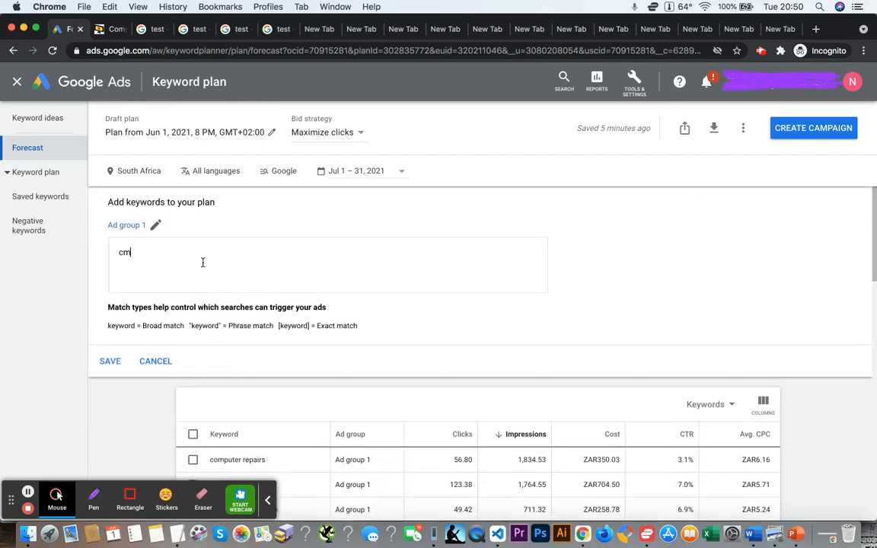
{"action": "type", "text": "omputer repairs cape town"}
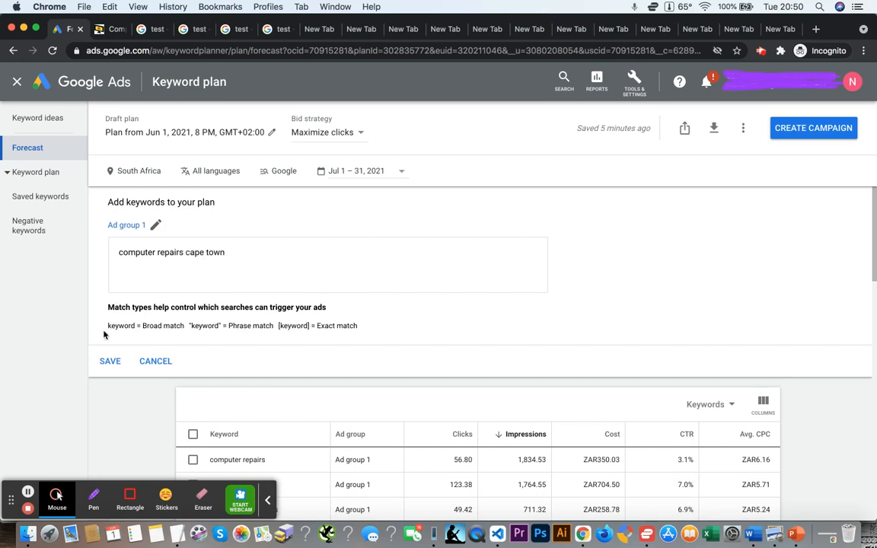
{"action": "left_click", "coordinate": [112, 360]}
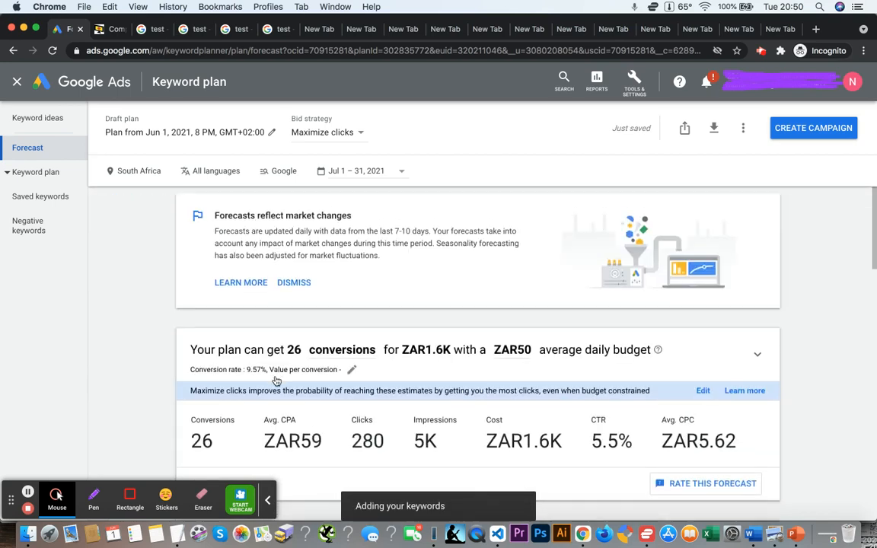
Examine the plan's forecast totals and each keyword's clicks and impressions, with the keywords sorted by descending impressions
{"action": "scroll", "coordinate": [276, 381], "scroll_direction": "down", "scroll_amount": 2}
{"action": "scroll", "coordinate": [275, 381], "scroll_direction": "down", "scroll_amount": 2}
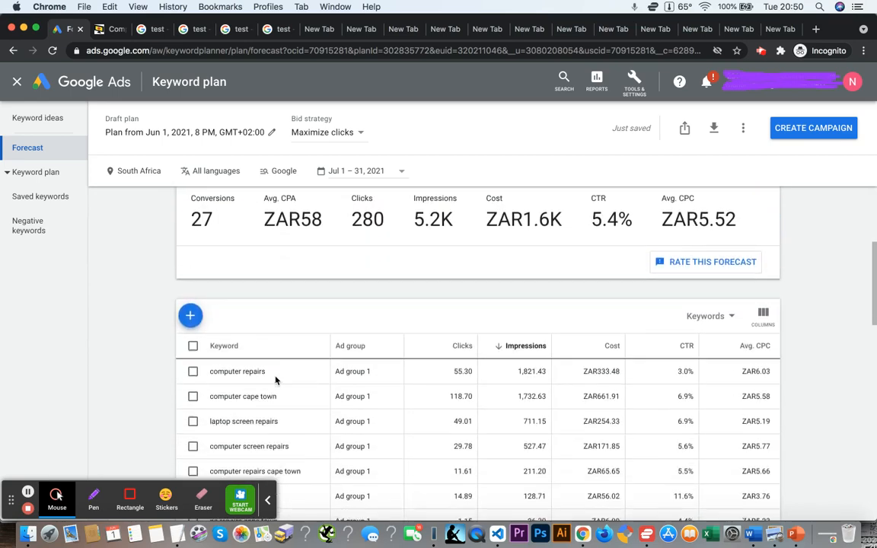
{"action": "left_click", "coordinate": [521, 347]}
{"action": "left_click", "coordinate": [521, 345]}
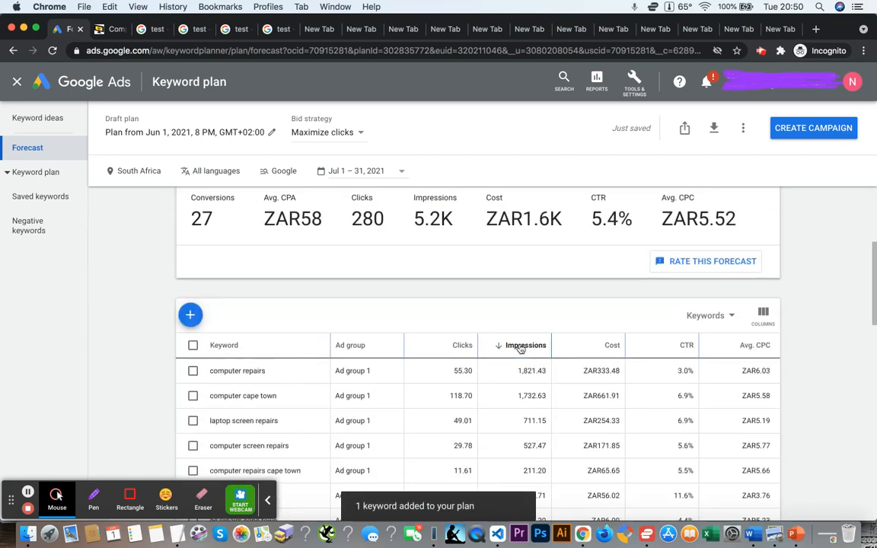
{"action": "scroll", "coordinate": [521, 347], "scroll_direction": "down", "scroll_amount": 1}
{"action": "scroll", "coordinate": [521, 348], "scroll_direction": "down", "scroll_amount": 2}
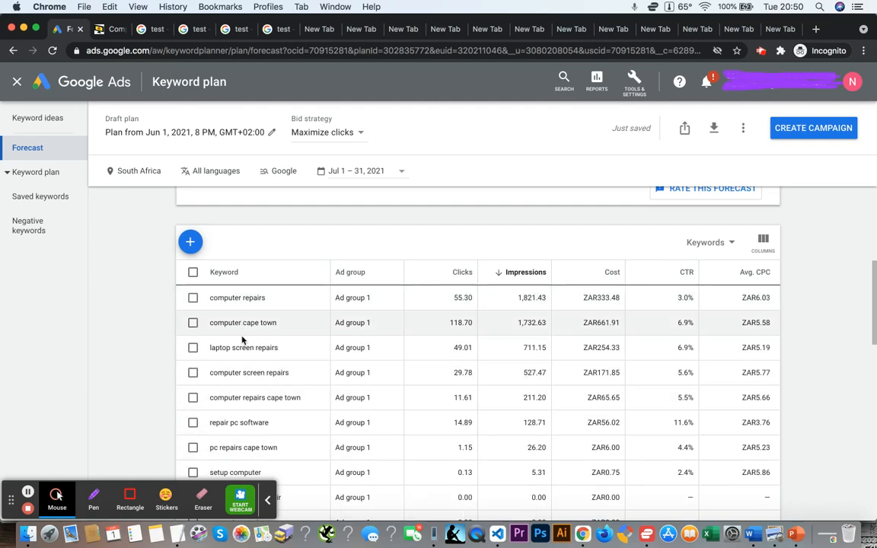
{"action": "scroll", "coordinate": [256, 373], "scroll_direction": "down", "scroll_amount": 1}
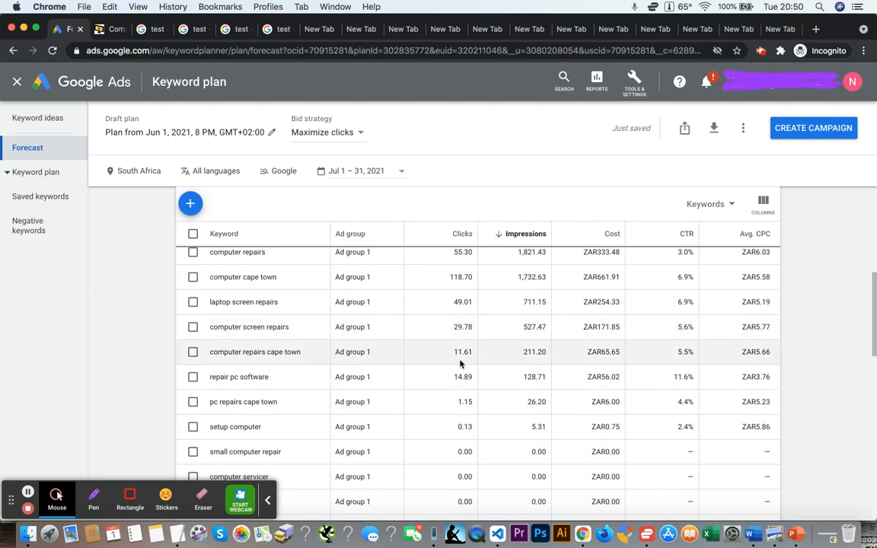
{"action": "scroll", "coordinate": [520, 271], "scroll_direction": "up", "scroll_amount": 1}
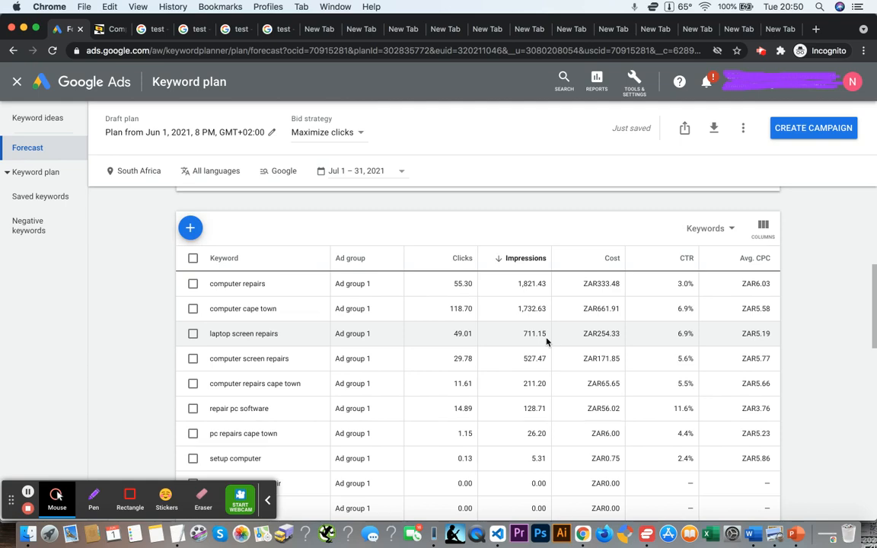
{"action": "scroll", "coordinate": [546, 340], "scroll_direction": "up", "scroll_amount": 5}
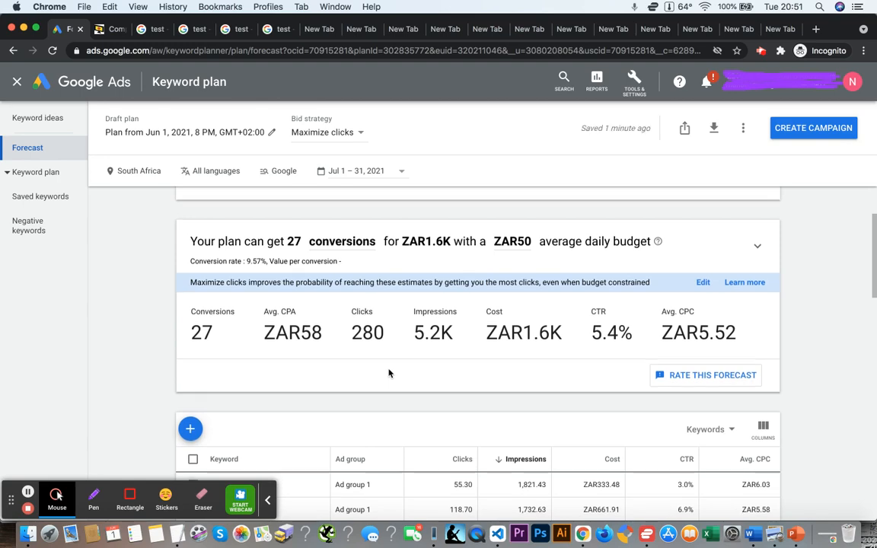
{"action": "scroll", "coordinate": [388, 373], "scroll_direction": "down", "scroll_amount": 4}
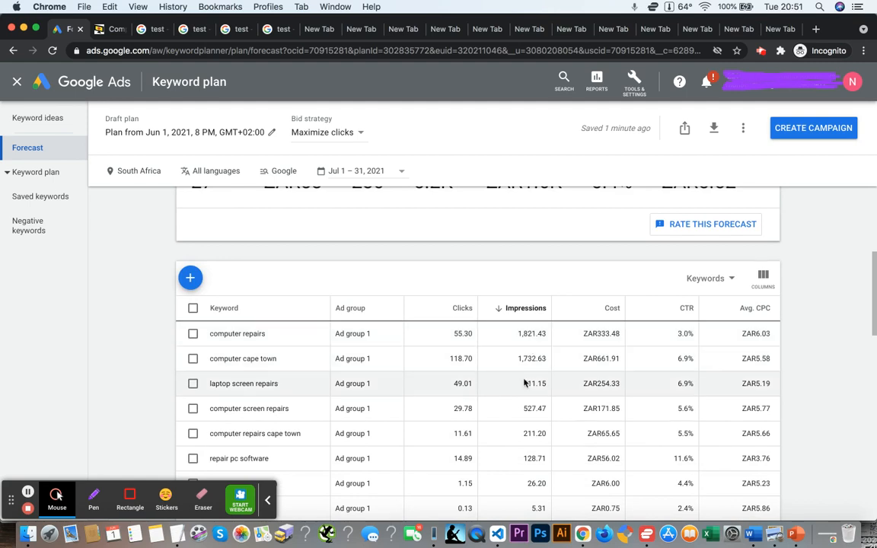
{"action": "scroll", "coordinate": [533, 426], "scroll_direction": "down", "scroll_amount": 2}
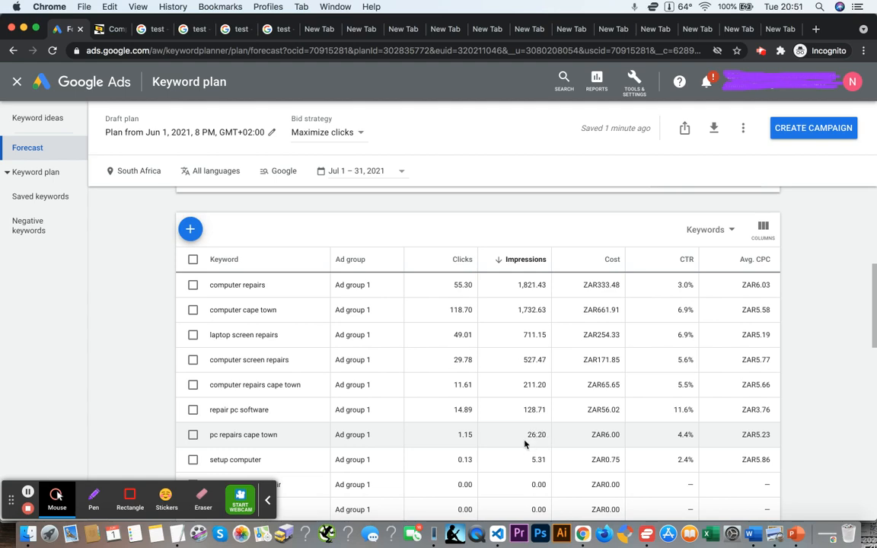
Compare the impressions of "pc repairs cape town", "computer repairs cape town" and "computer repairs" by highlighting their figures
{"action": "left_click_drag", "start_coordinate": [542, 434], "coordinate": [516, 436]}
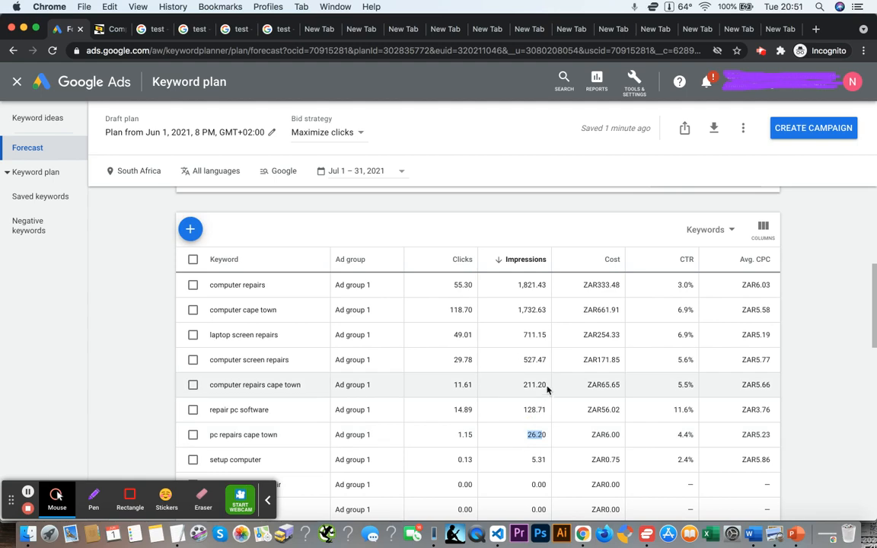
{"action": "left_click_drag", "start_coordinate": [547, 386], "coordinate": [522, 385]}
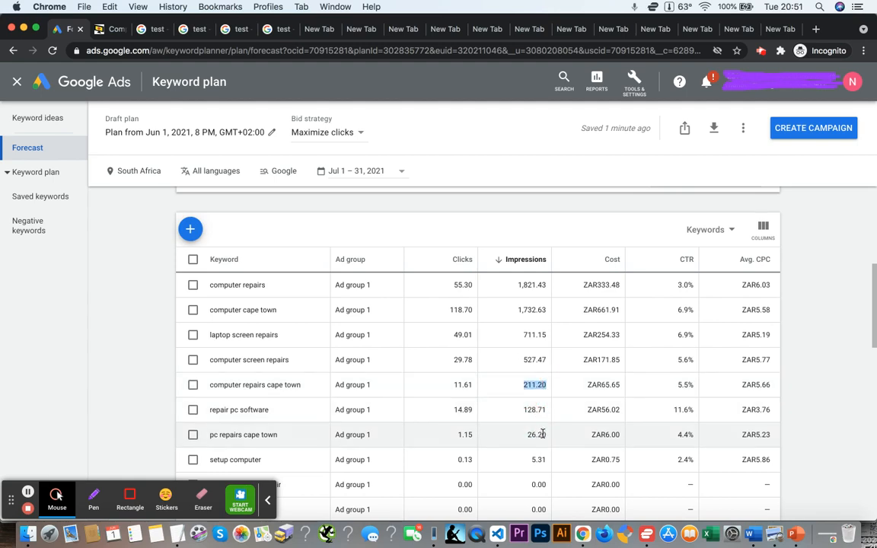
{"action": "left_click_drag", "start_coordinate": [542, 435], "coordinate": [518, 435]}
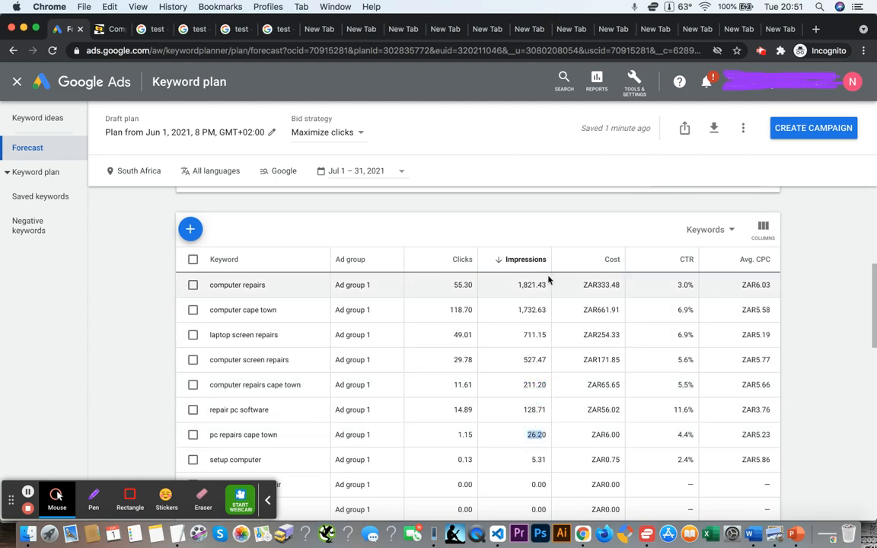
{"action": "left_click_drag", "start_coordinate": [547, 285], "coordinate": [515, 289]}
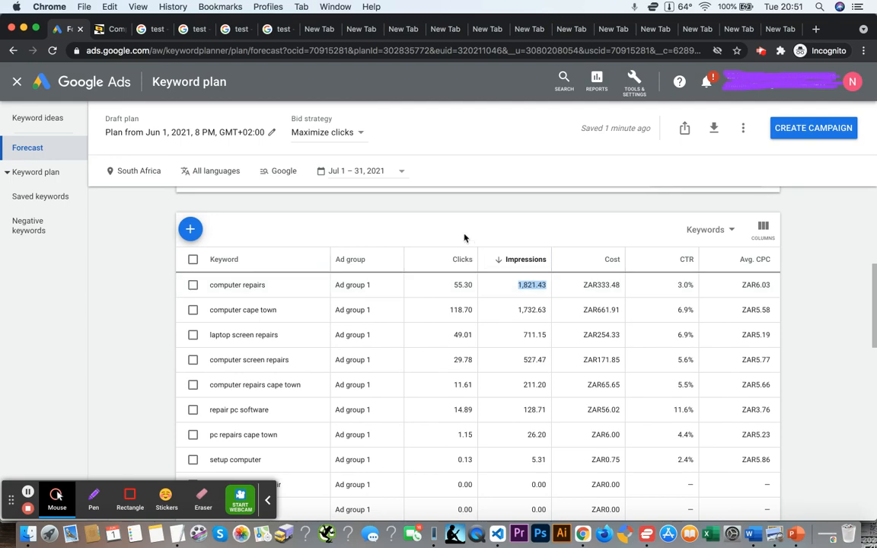
{"action": "scroll", "coordinate": [441, 238], "scroll_direction": "up", "scroll_amount": 2}
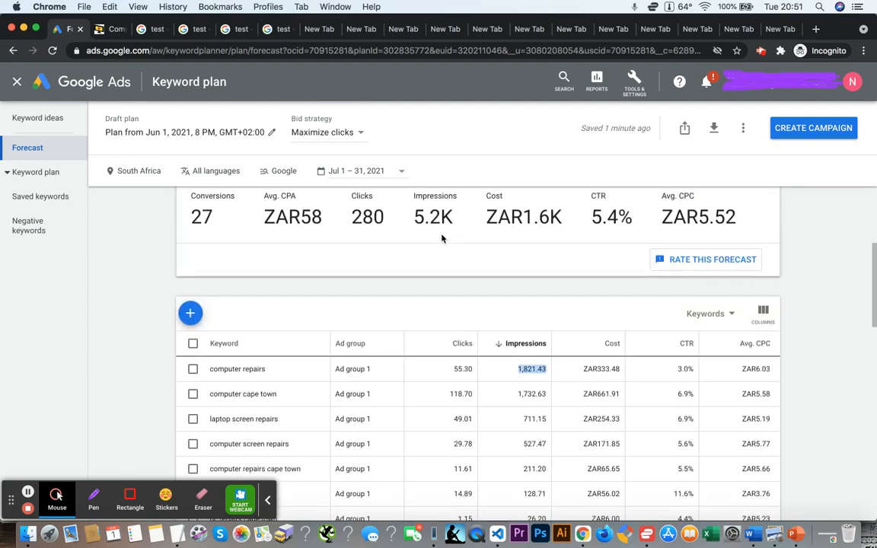
Go back from the Virtual IT website to the Google results for "computer repairs" and look through the listings
{"action": "left_click", "coordinate": [111, 29]}
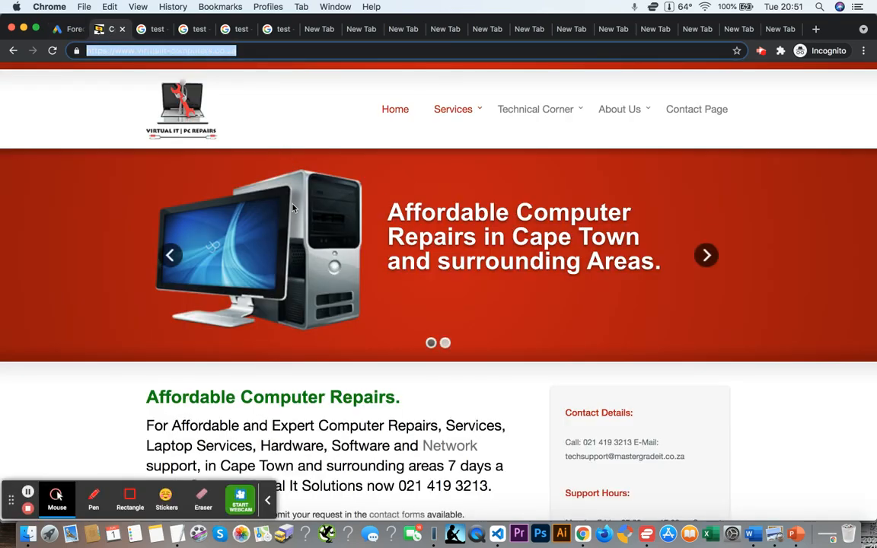
{"action": "left_click", "coordinate": [13, 51]}
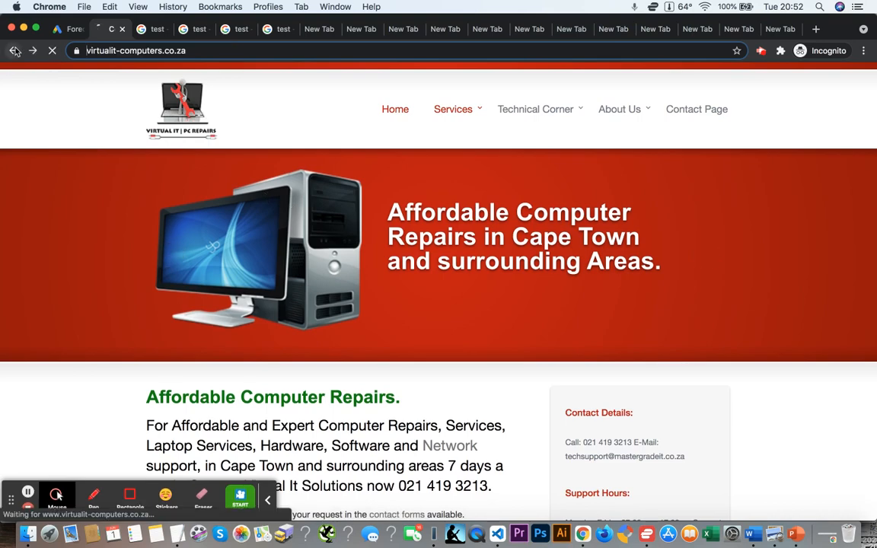
{"action": "scroll", "coordinate": [183, 297], "scroll_direction": "up", "scroll_amount": 5}
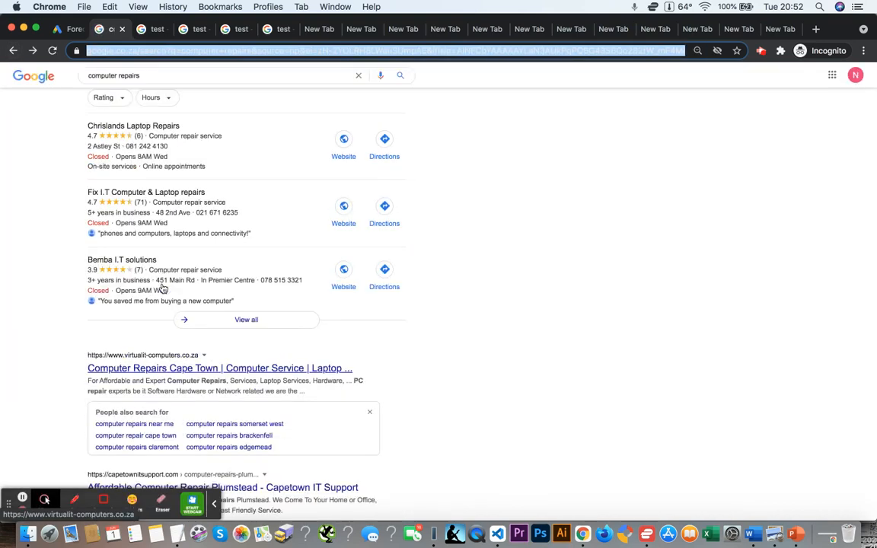
{"action": "scroll", "coordinate": [151, 258], "scroll_direction": "down", "scroll_amount": 15}
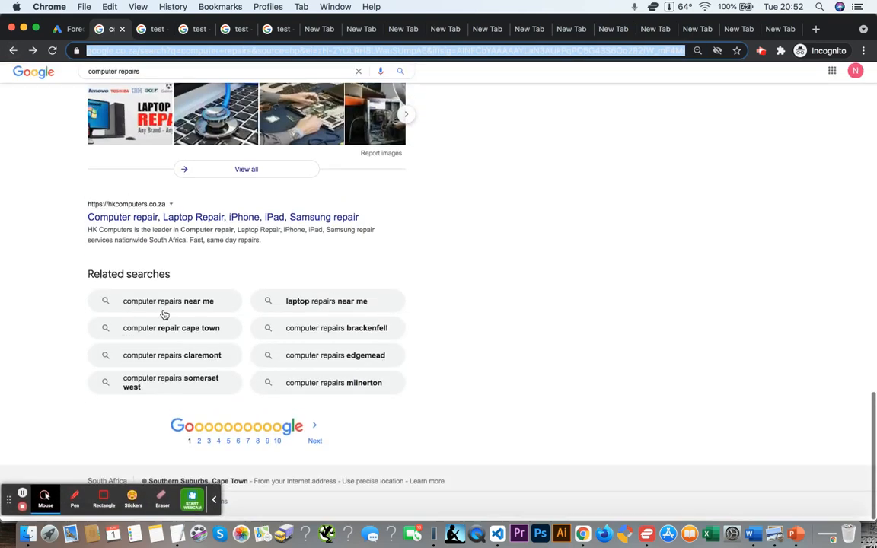
{"action": "left_click", "coordinate": [217, 501]}
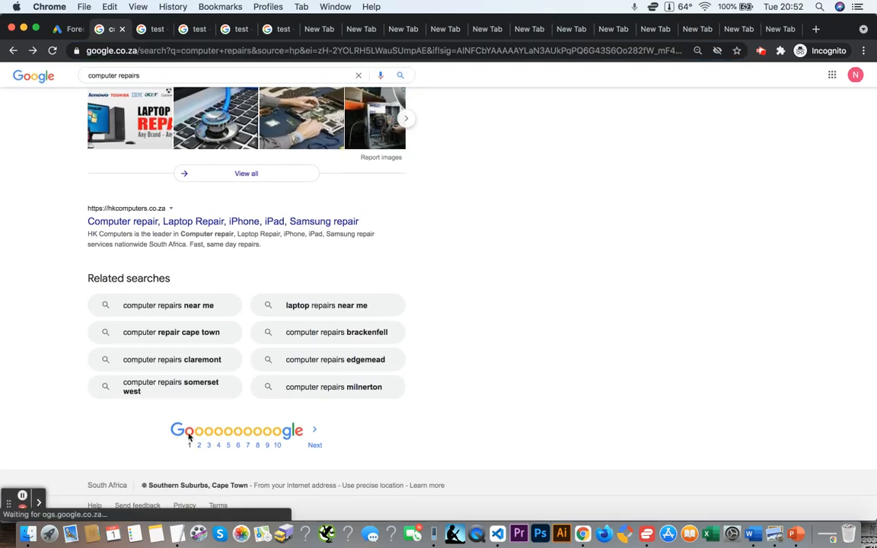
{"action": "scroll", "coordinate": [186, 449], "scroll_direction": "up", "scroll_amount": 1}
{"action": "scroll", "coordinate": [186, 450], "scroll_direction": "up", "scroll_amount": 10}
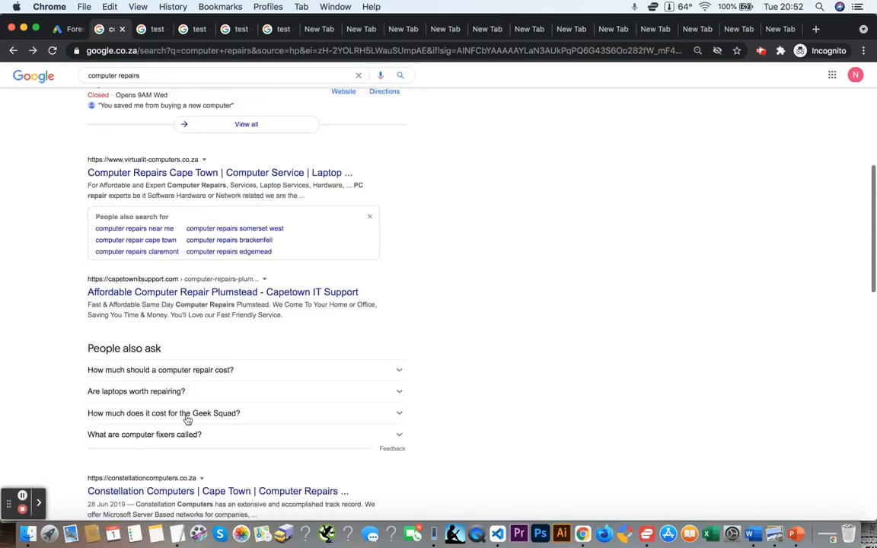
Open the virtualit-computers.co.za search result and select the site's full web address
{"action": "left_click", "coordinate": [211, 173]}
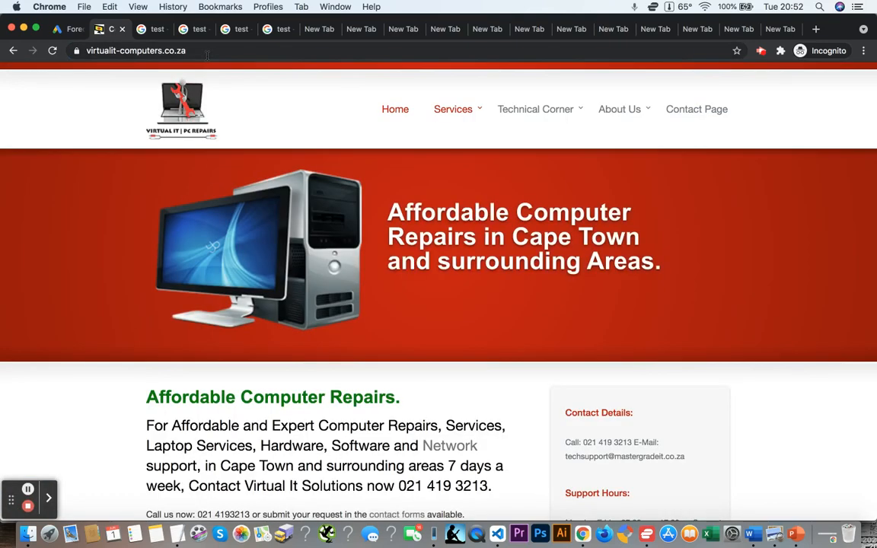
{"action": "double_click", "coordinate": [207, 54]}
{"action": "left_click", "coordinate": [207, 54]}
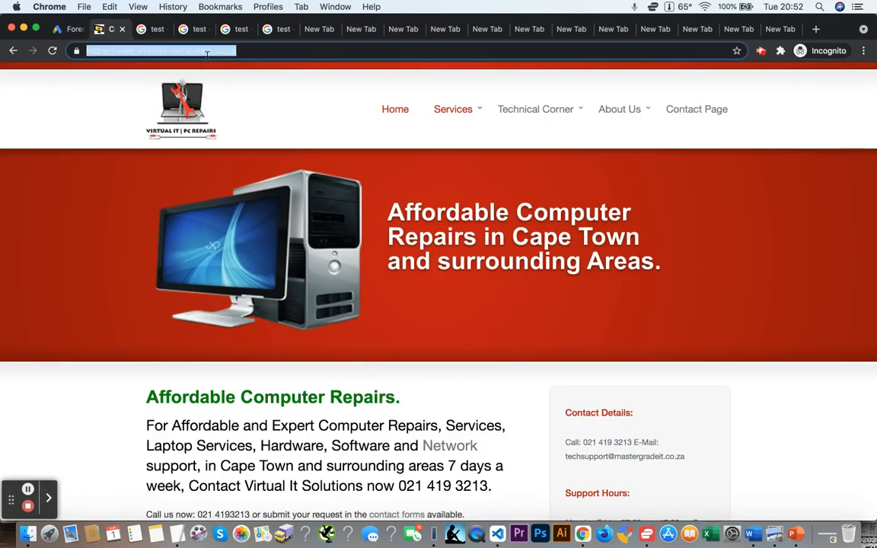
{"action": "left_click", "coordinate": [74, 29]}
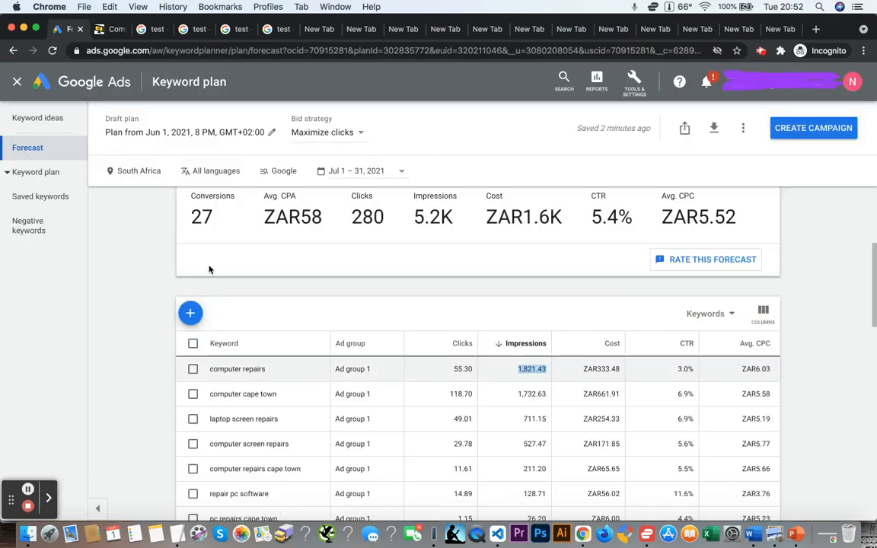
{"action": "left_click", "coordinate": [44, 118]}
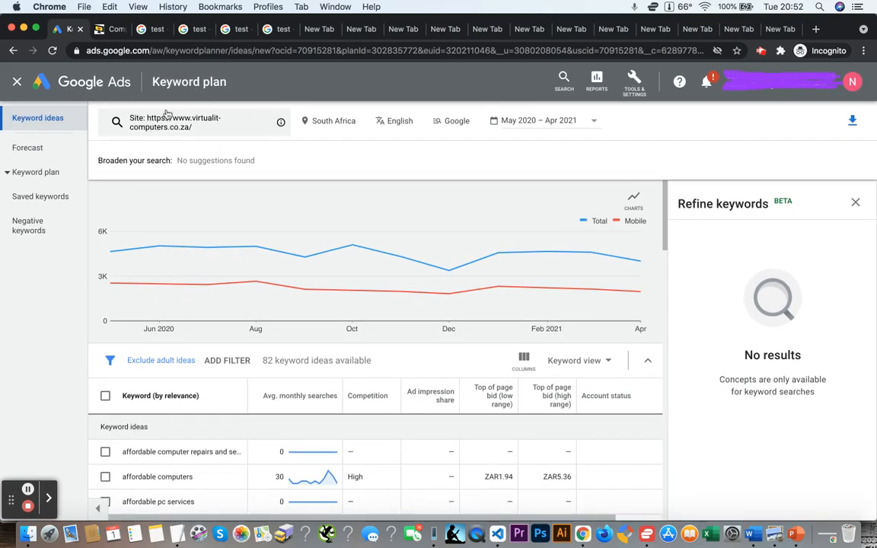
{"action": "left_click", "coordinate": [226, 125]}
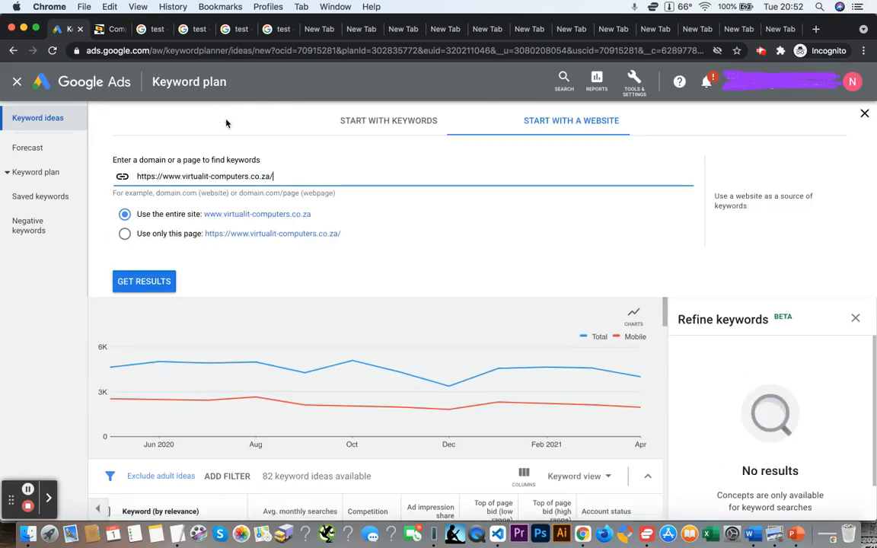
{"action": "left_click", "coordinate": [540, 122]}
{"action": "left_click", "coordinate": [297, 178]}
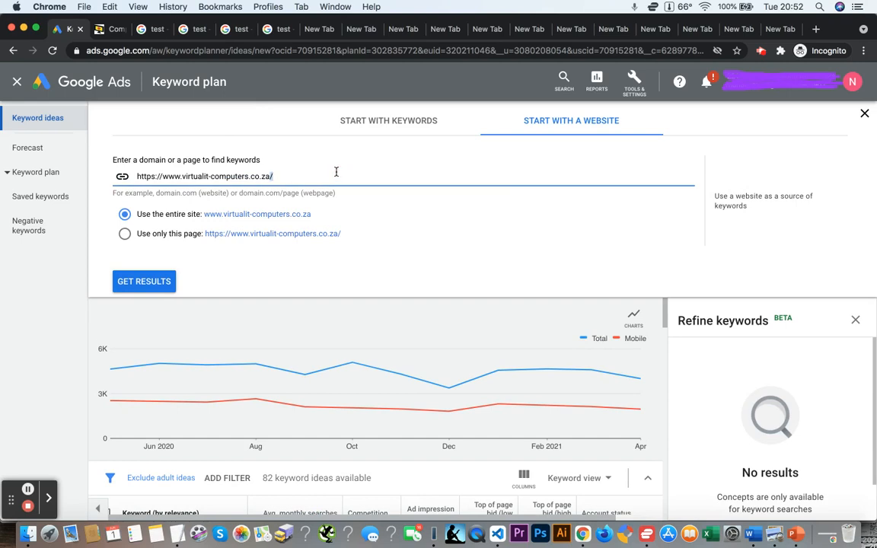
{"action": "triple_click", "coordinate": [297, 178]}
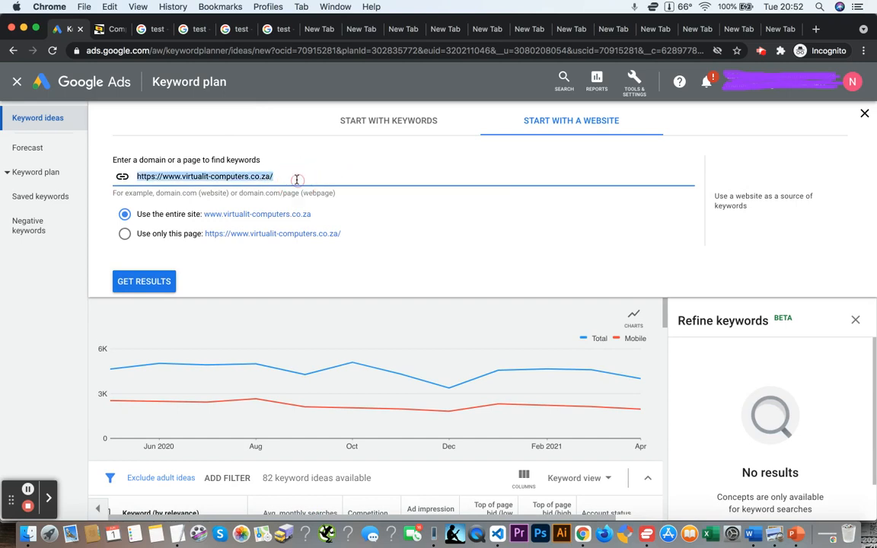
{"action": "left_click", "coordinate": [297, 179]}
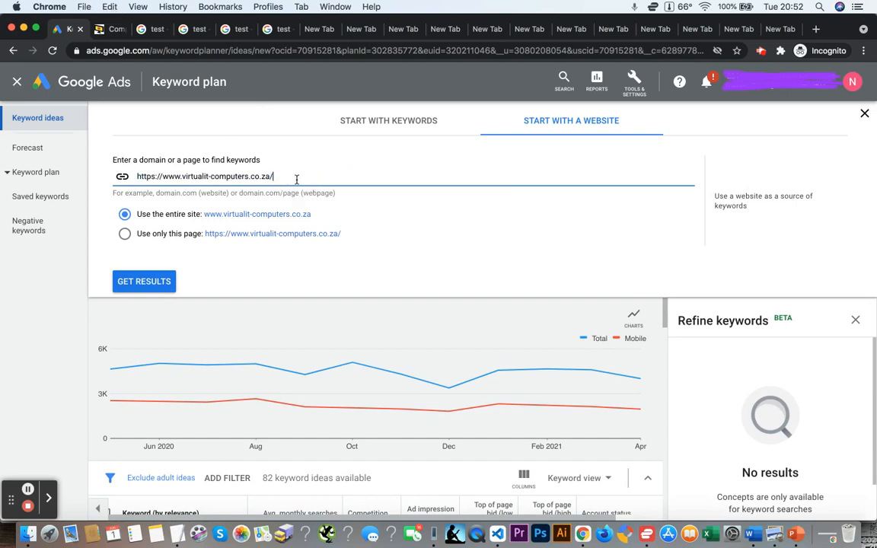
{"action": "left_click", "coordinate": [144, 282]}
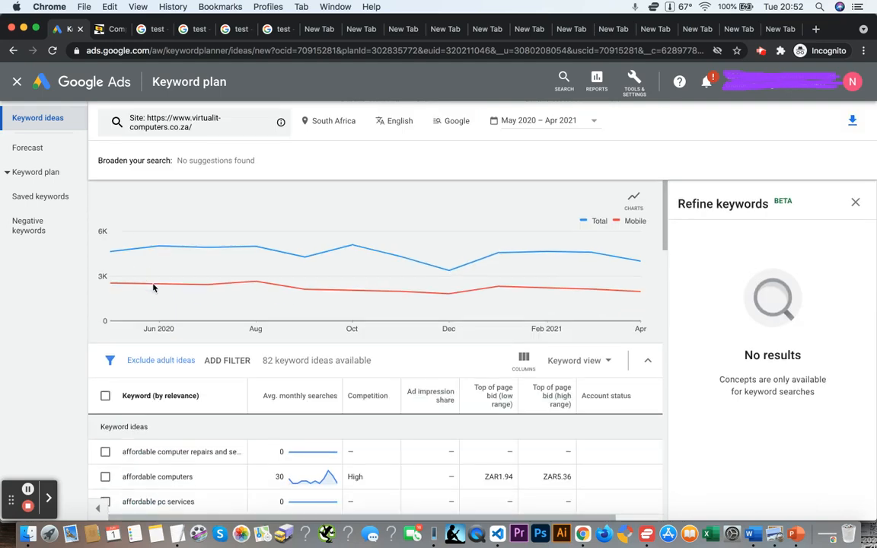
Sort the website's keyword ideas by average monthly searches, highest first
{"action": "scroll", "coordinate": [234, 325], "scroll_direction": "down", "scroll_amount": 3}
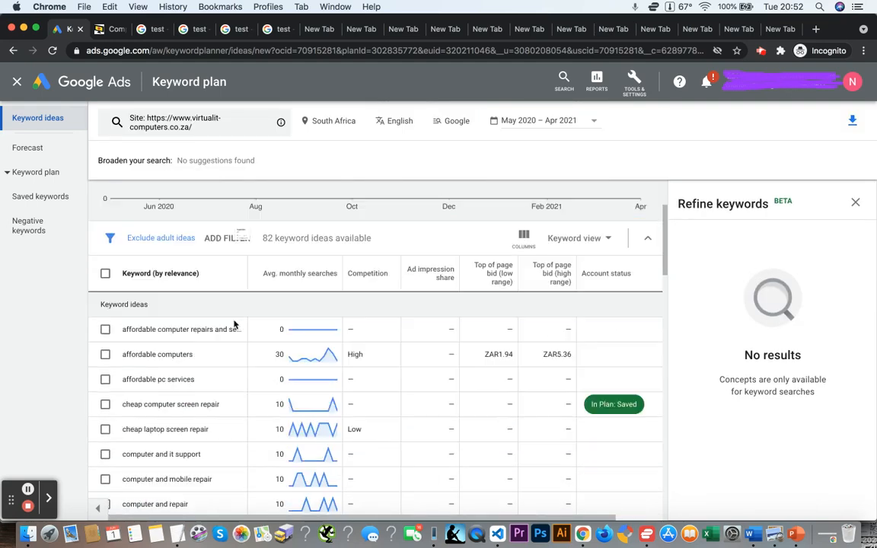
{"action": "left_click", "coordinate": [305, 272]}
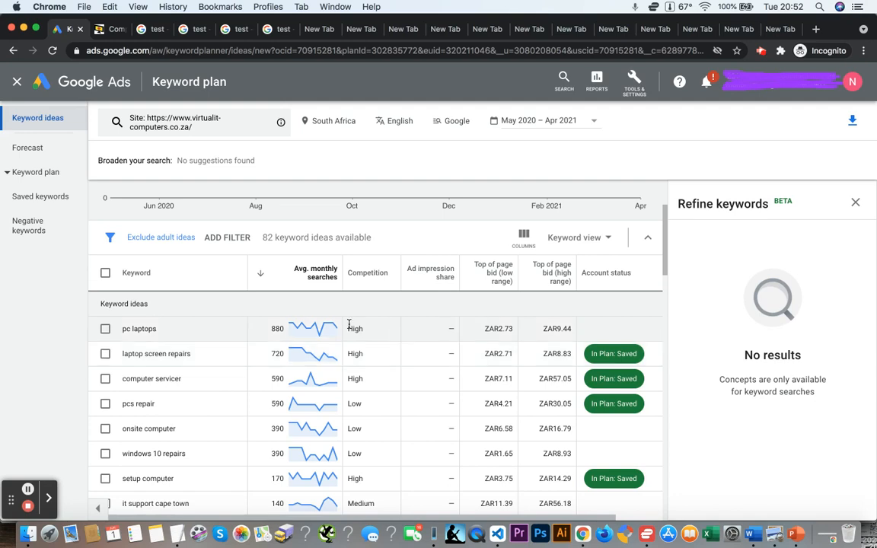
{"action": "mouse_move", "coordinate": [309, 288]}
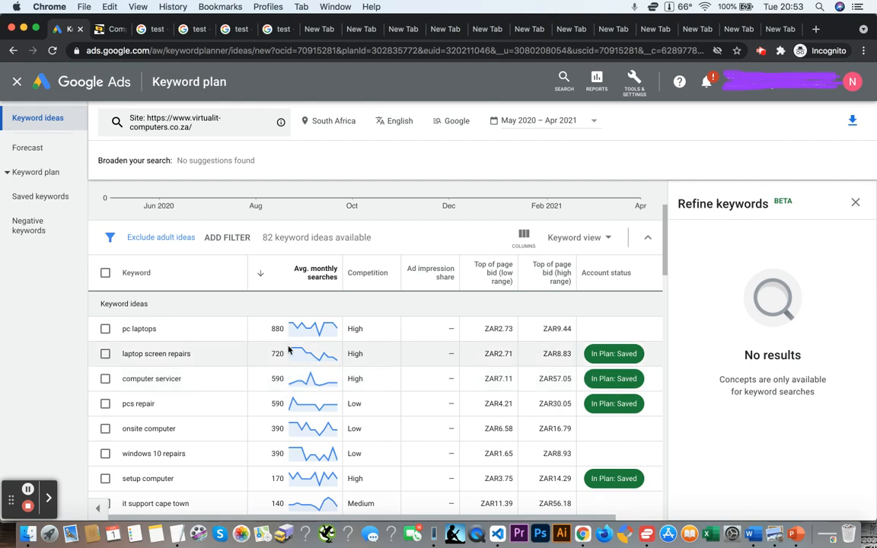
Add "laptop screen repairs", "pcs repair", "pc repairs cape town" and "onsite repair" to the plan in Ad group 1 with broad match
{"action": "left_click", "coordinate": [105, 354]}
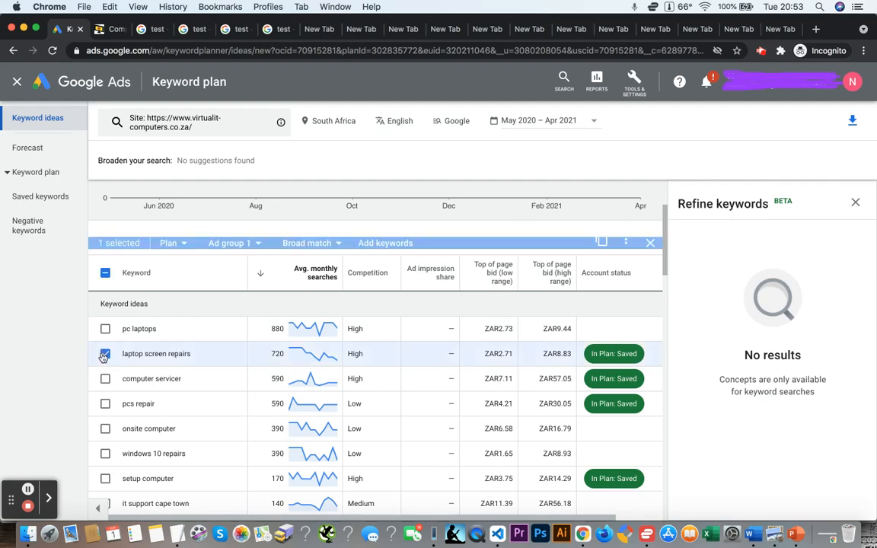
{"action": "left_click", "coordinate": [105, 403]}
{"action": "scroll", "coordinate": [105, 409], "scroll_direction": "down", "scroll_amount": 5}
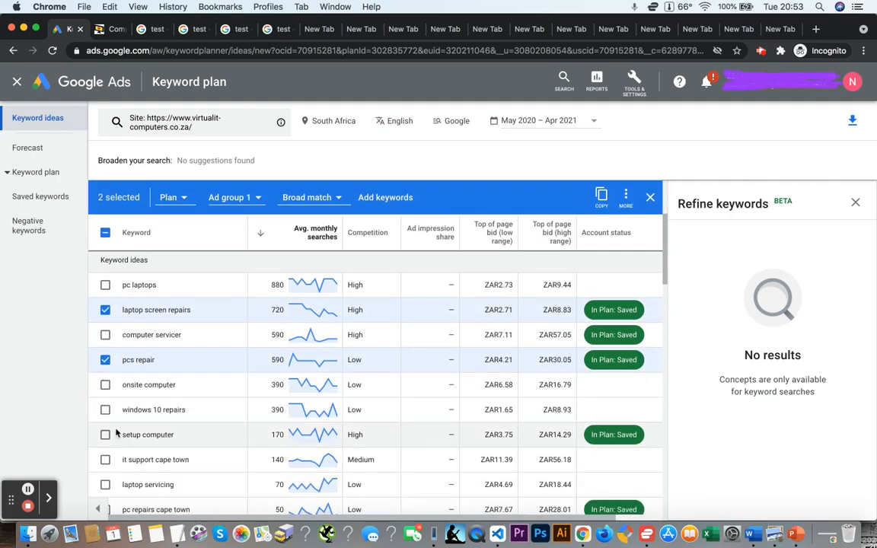
{"action": "left_click", "coordinate": [105, 428]}
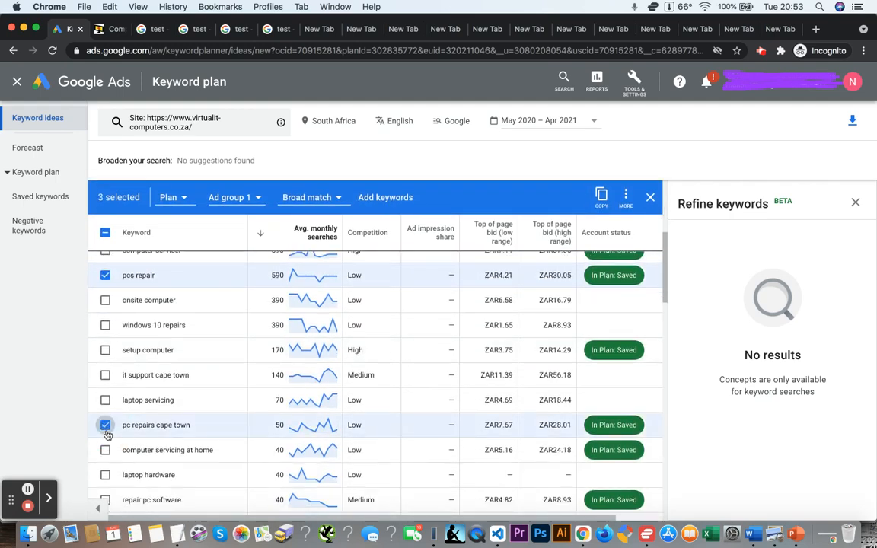
{"action": "scroll", "coordinate": [107, 434], "scroll_direction": "down", "scroll_amount": 4}
{"action": "left_click", "coordinate": [105, 429]}
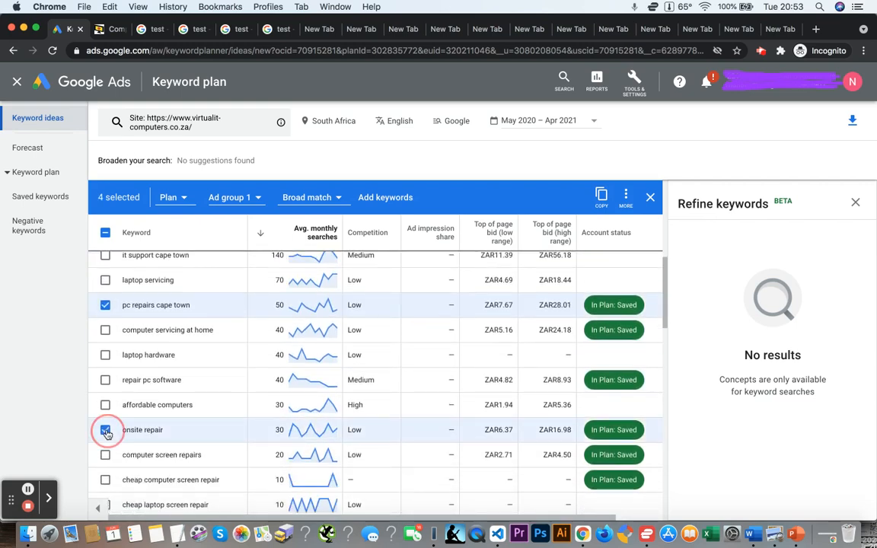
{"action": "scroll", "coordinate": [246, 150], "scroll_direction": "up", "scroll_amount": 1}
{"action": "scroll", "coordinate": [247, 150], "scroll_direction": "down", "scroll_amount": 1}
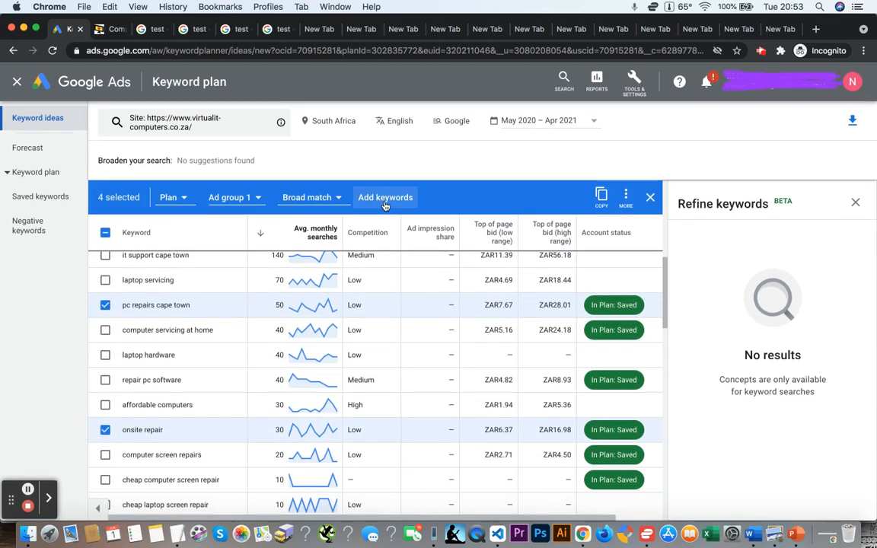
{"action": "left_click", "coordinate": [385, 200]}
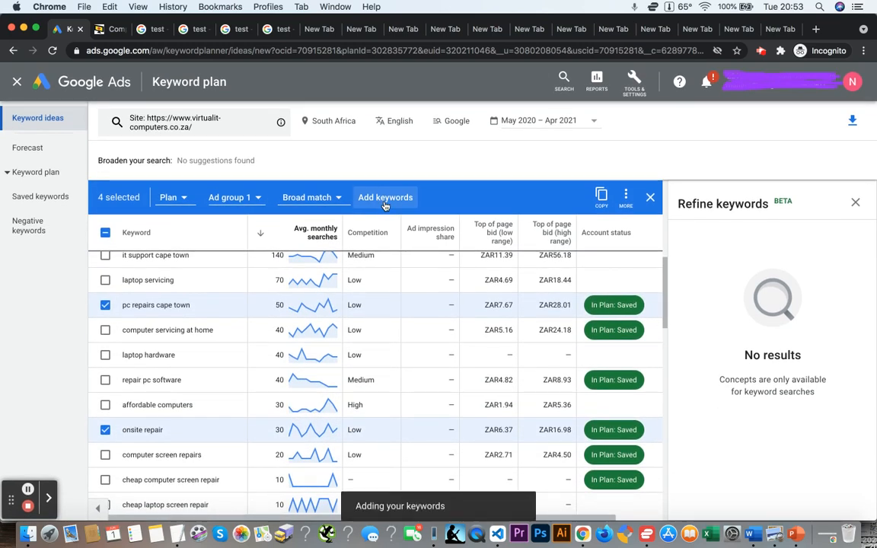
Open the plan's forecast and look through the keyword table's clicks, impressions and costs
{"action": "left_click", "coordinate": [35, 155]}
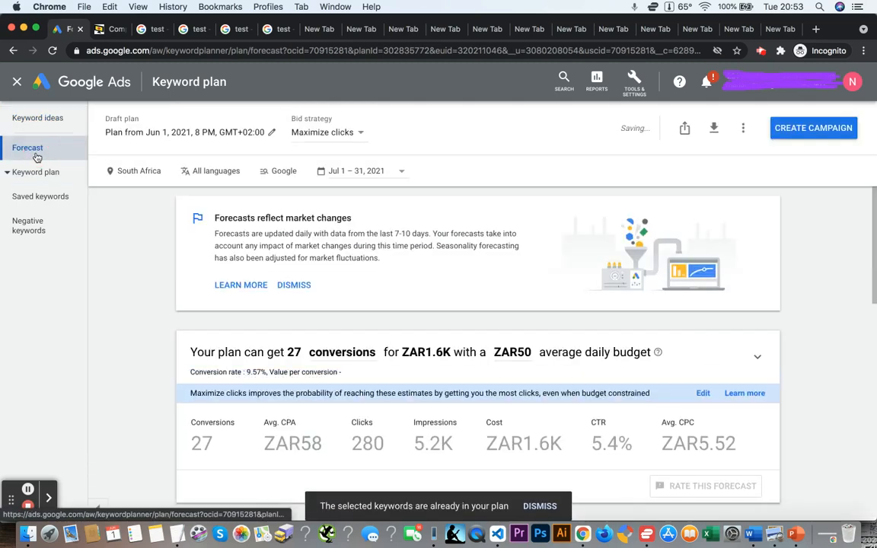
{"action": "scroll", "coordinate": [371, 334], "scroll_direction": "down", "scroll_amount": 3}
{"action": "scroll", "coordinate": [372, 334], "scroll_direction": "down", "scroll_amount": 10}
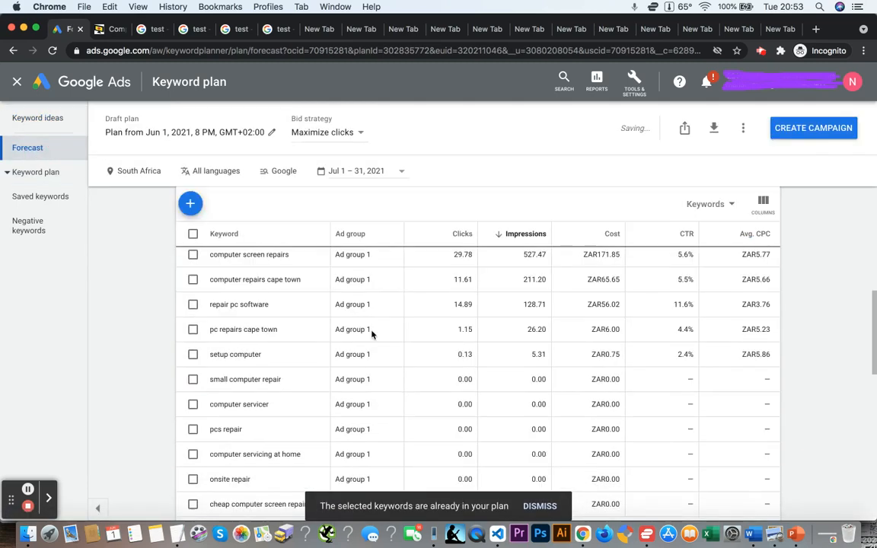
{"action": "scroll", "coordinate": [433, 333], "scroll_direction": "up", "scroll_amount": 3}
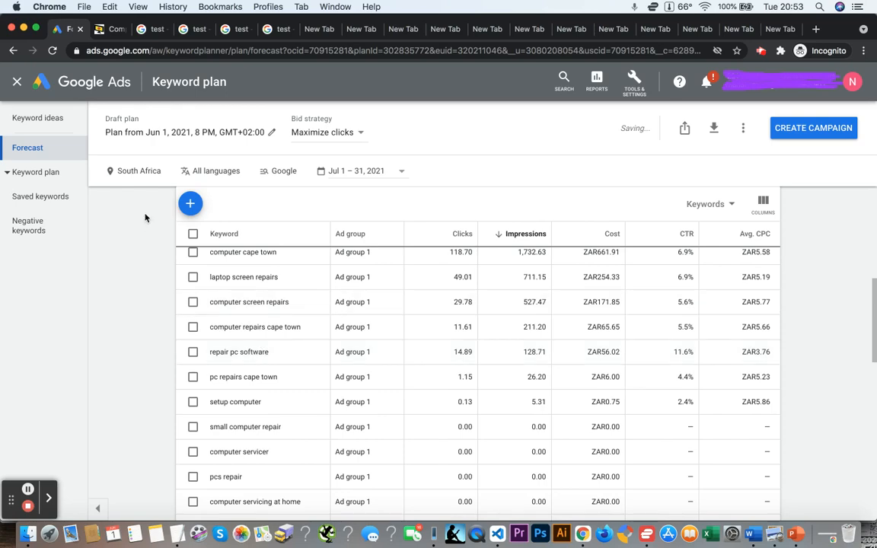
Return to the keyword ideas, sort them by average monthly searches from highest to lowest and review the top keywords
{"action": "left_click", "coordinate": [23, 122]}
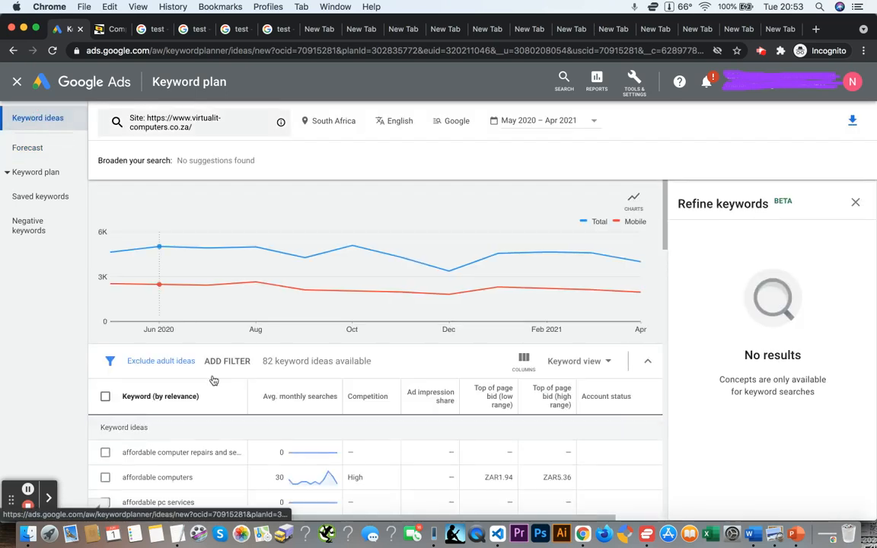
{"action": "scroll", "coordinate": [213, 381], "scroll_direction": "down", "scroll_amount": 3}
{"action": "left_click", "coordinate": [301, 260]}
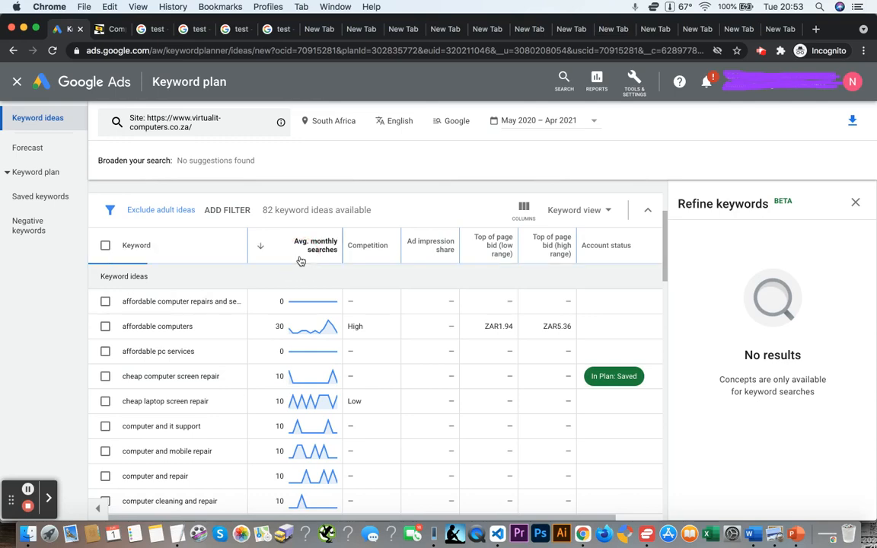
{"action": "scroll", "coordinate": [220, 377], "scroll_direction": "down", "scroll_amount": 1}
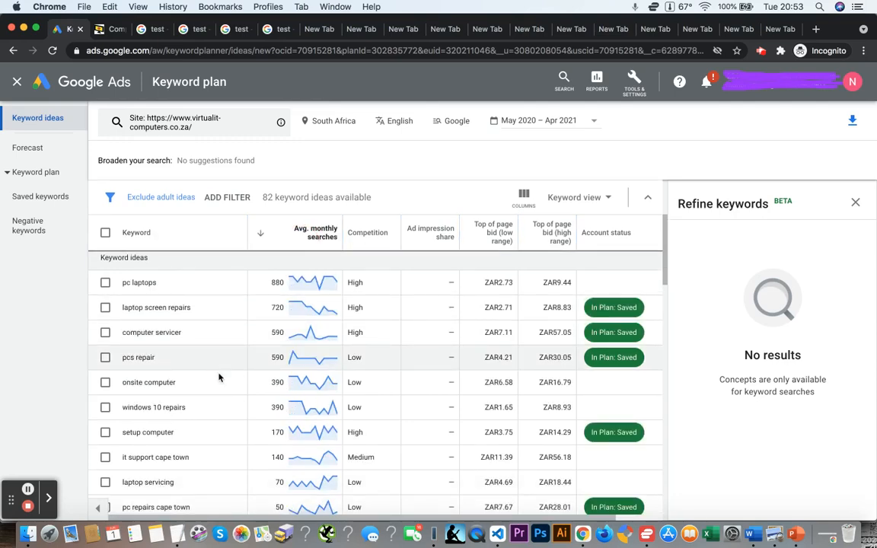
{"action": "scroll", "coordinate": [200, 380], "scroll_direction": "down", "scroll_amount": 3}
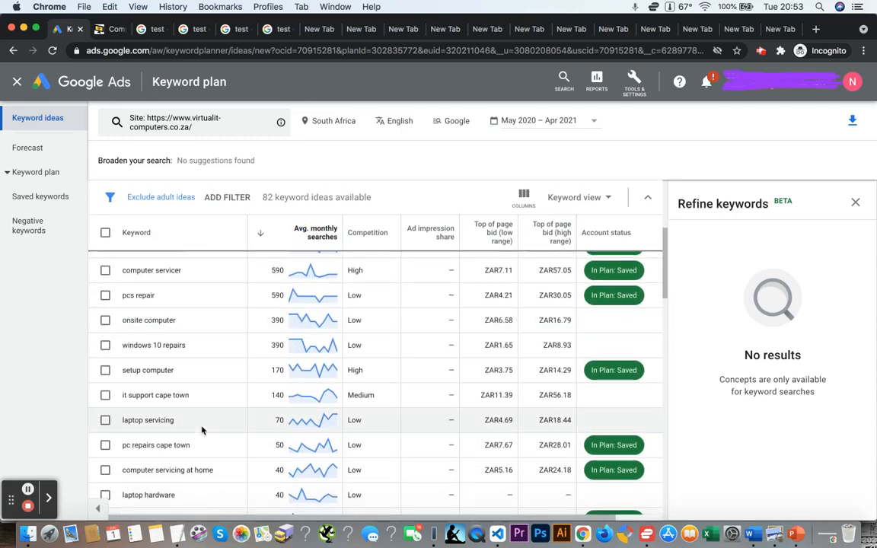
{"action": "scroll", "coordinate": [233, 436], "scroll_direction": "up", "scroll_amount": 2}
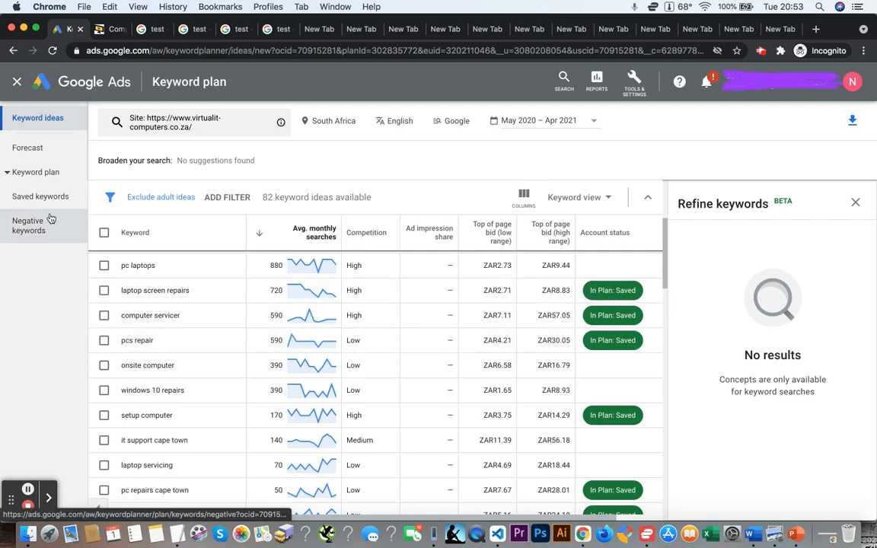
Reopen the plan's forecast and highlight the impressions figure of "pcs repair" in the keyword table
{"action": "left_click", "coordinate": [47, 156]}
{"action": "scroll", "coordinate": [285, 322], "scroll_direction": "down", "scroll_amount": 10}
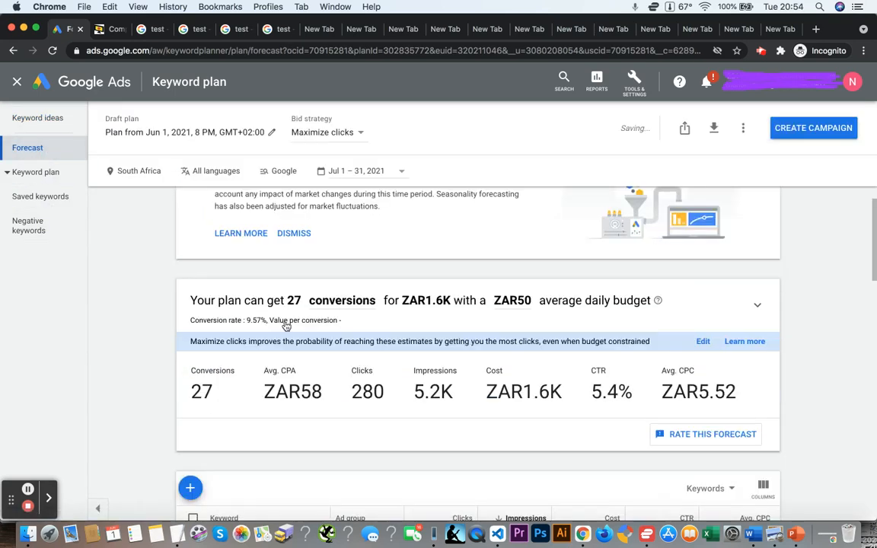
{"action": "scroll", "coordinate": [285, 324], "scroll_direction": "down", "scroll_amount": 2}
{"action": "scroll", "coordinate": [274, 373], "scroll_direction": "down", "scroll_amount": 2}
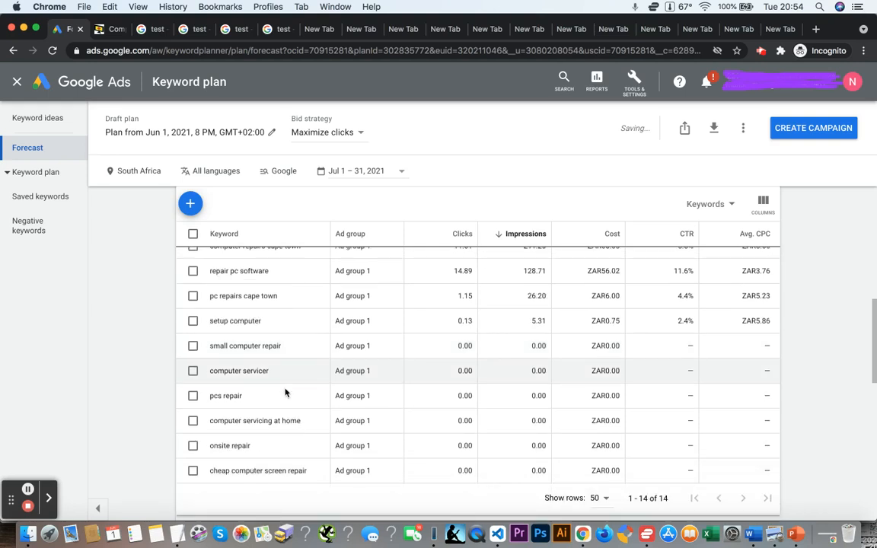
{"action": "left_click_drag", "start_coordinate": [548, 398], "coordinate": [520, 396]}
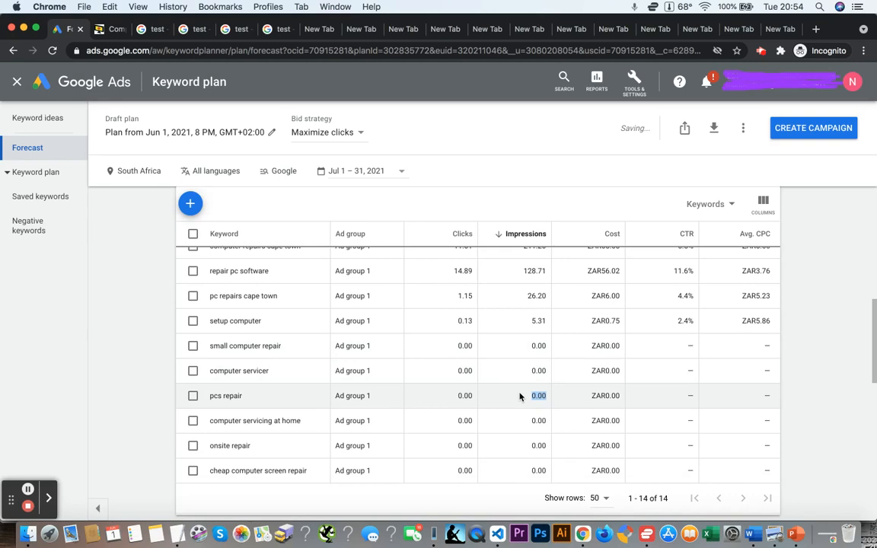
Compare the impressions of "computer repairs", "computer screen repairs" and "pc repairs cape town" by highlighting their figures
{"action": "scroll", "coordinate": [520, 396], "scroll_direction": "up", "scroll_amount": 5}
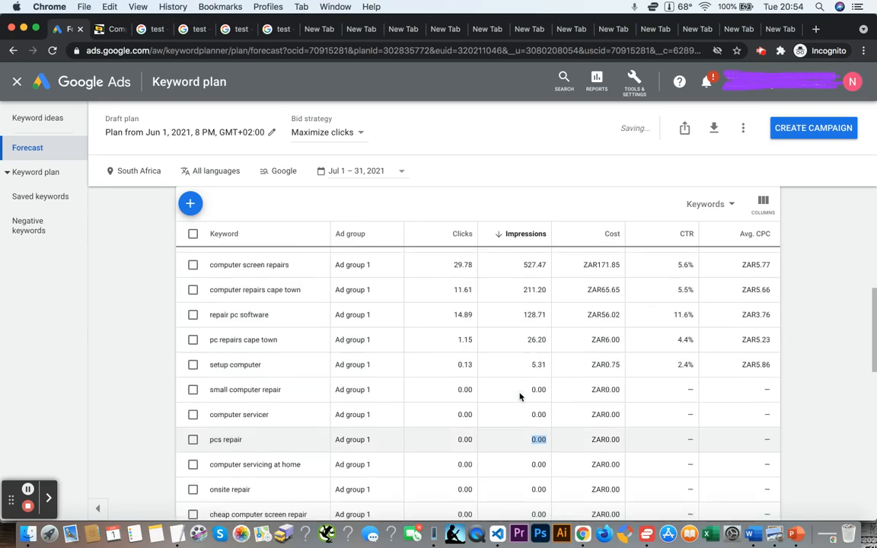
{"action": "left_click_drag", "start_coordinate": [547, 309], "coordinate": [517, 305]}
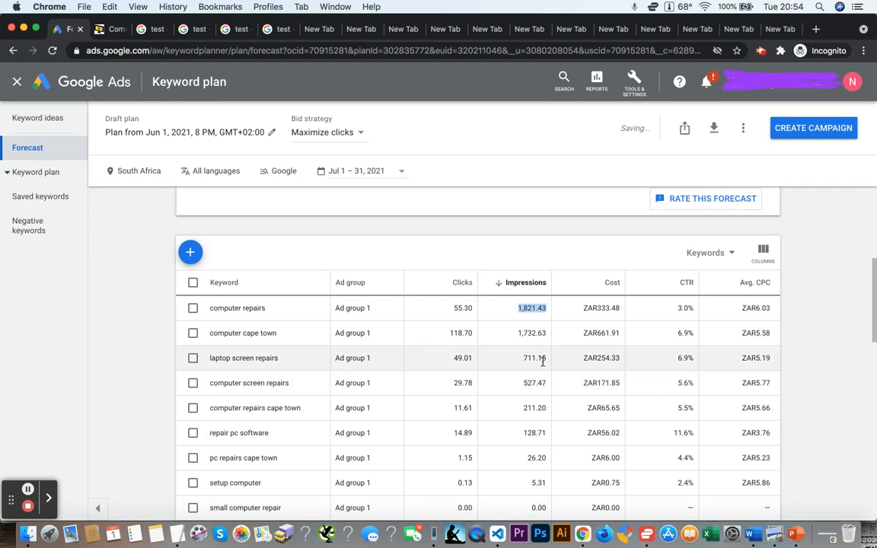
{"action": "left_click_drag", "start_coordinate": [548, 361], "coordinate": [521, 383]}
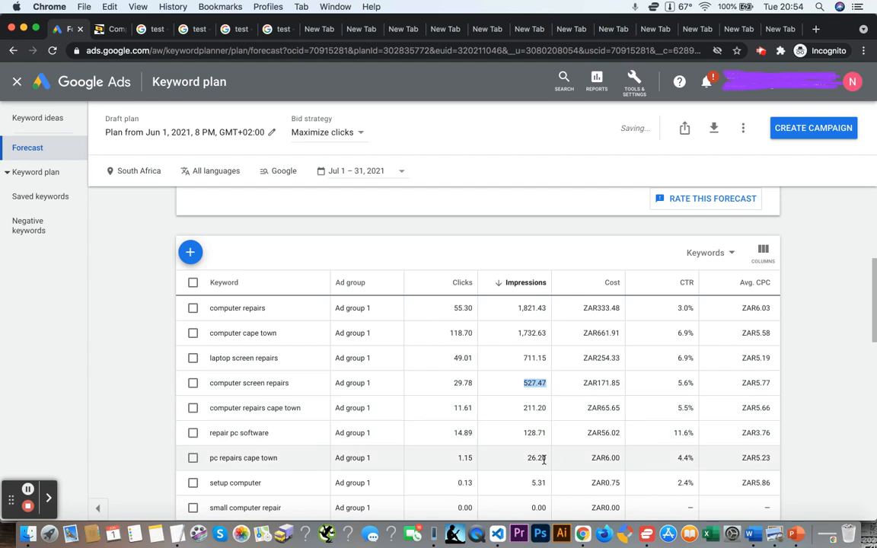
{"action": "left_click_drag", "start_coordinate": [545, 457], "coordinate": [528, 460]}
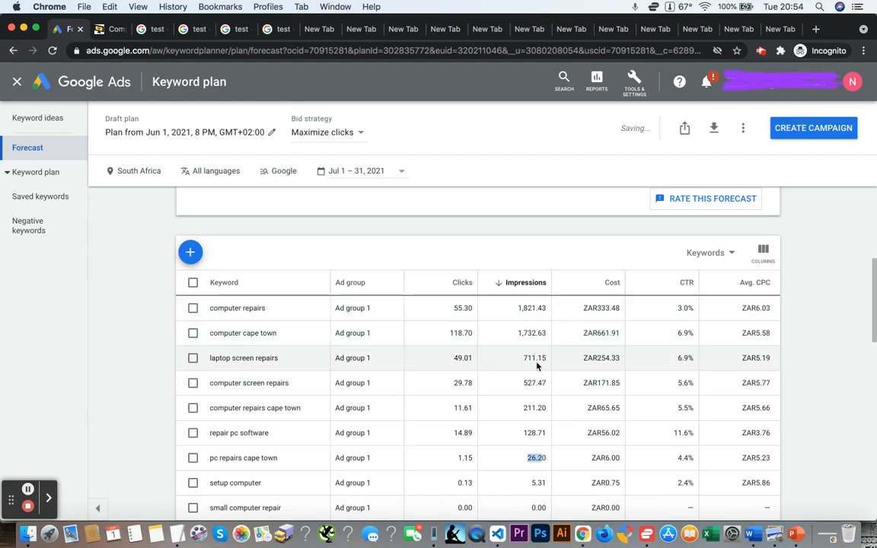
Select the keywords "computer repairs", "laptop screen repairs", "computer screen repairs" and "computer repairs cape town" in the forecast table
{"action": "left_click", "coordinate": [192, 307]}
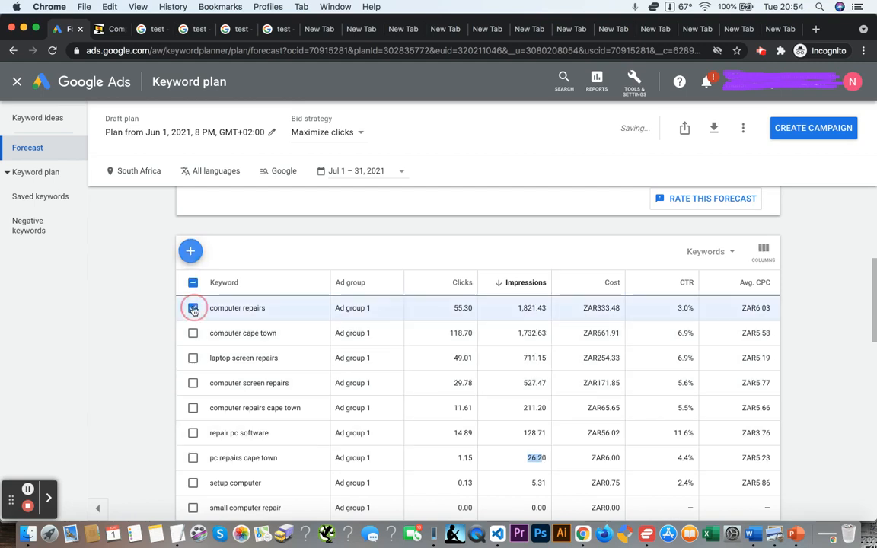
{"action": "left_click", "coordinate": [193, 357]}
{"action": "left_click", "coordinate": [192, 383]}
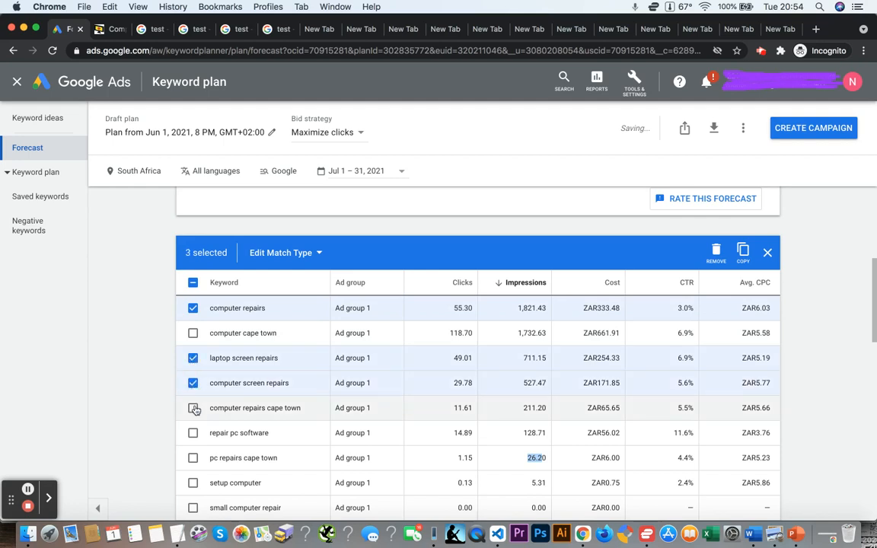
{"action": "left_click", "coordinate": [193, 408]}
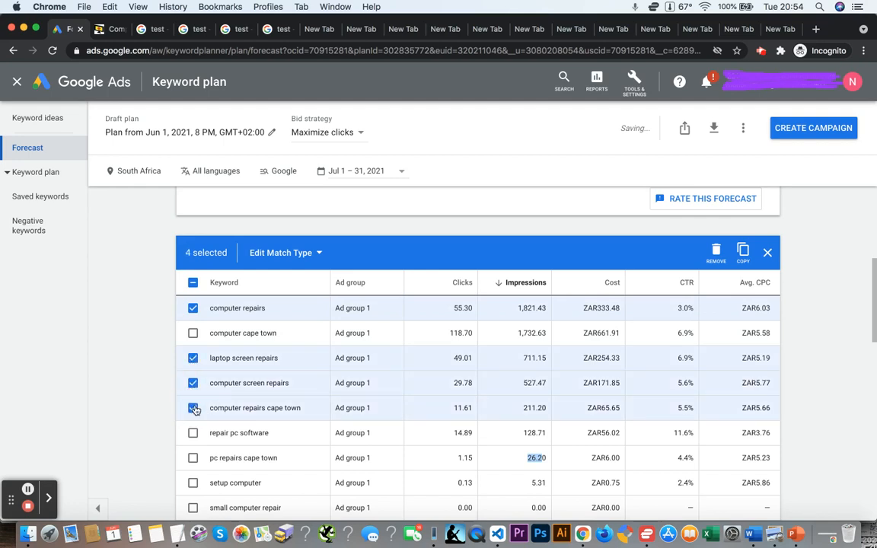